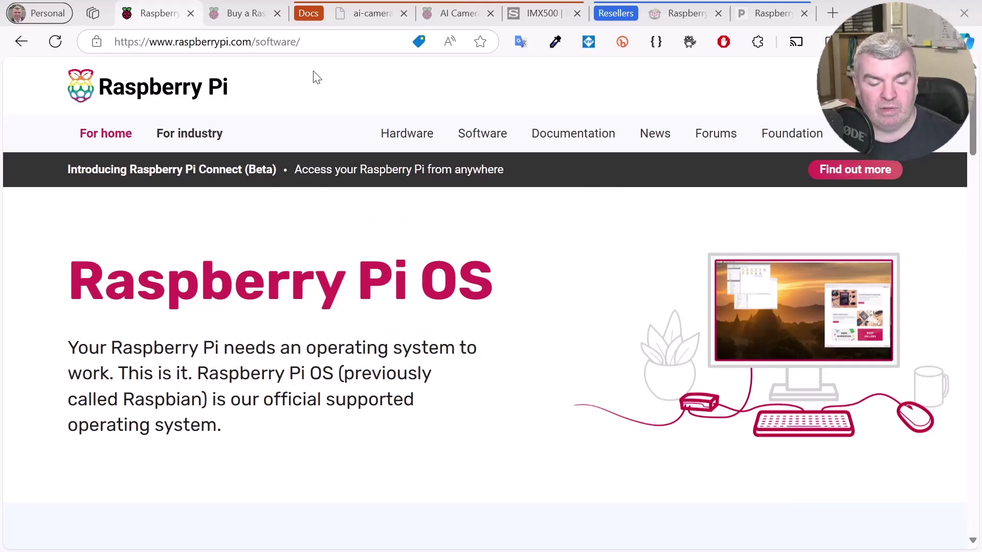
# Scroll raspberrypi.com/software to the 'Install Raspberry Pi OS using Raspberry Pi Imager' section.
pyautogui.scroll(-1, 379, 225)
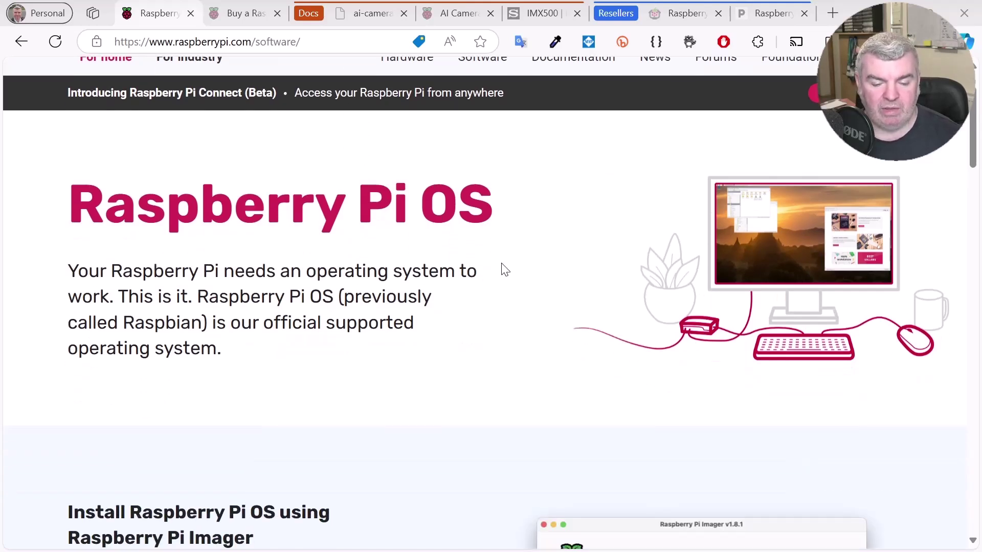
pyautogui.scroll(-5, 503, 270)
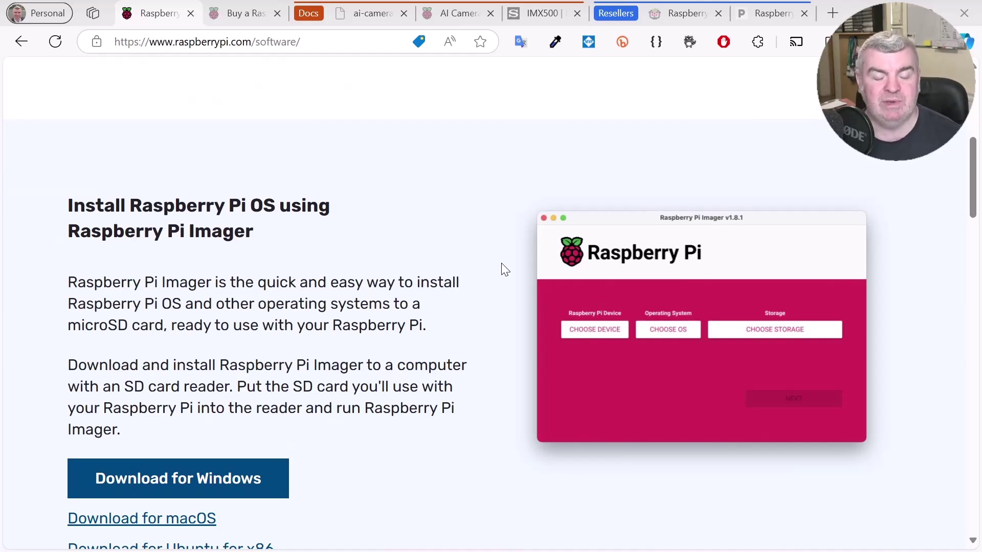
pyautogui.scroll(-1, 445, 317)
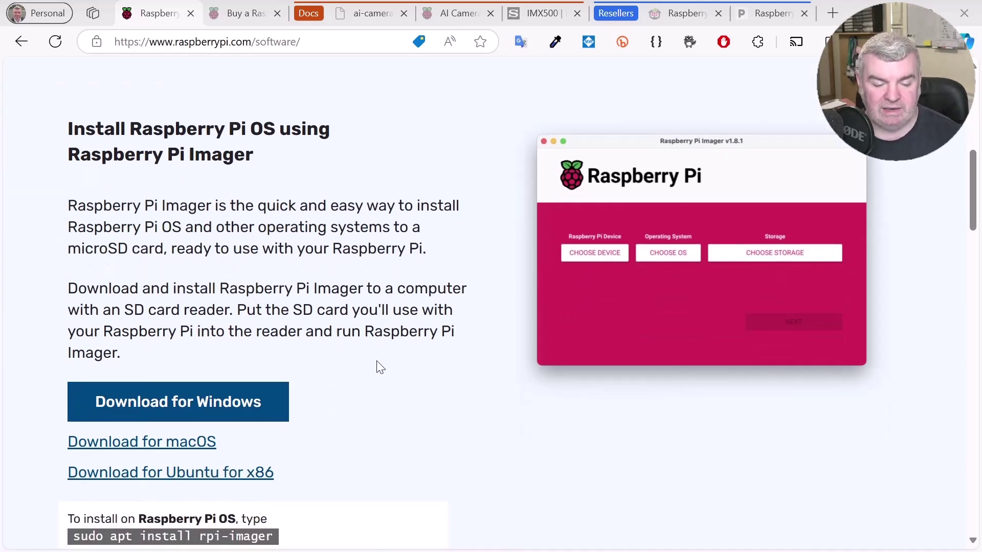
pyautogui.scroll(1, 380, 366)
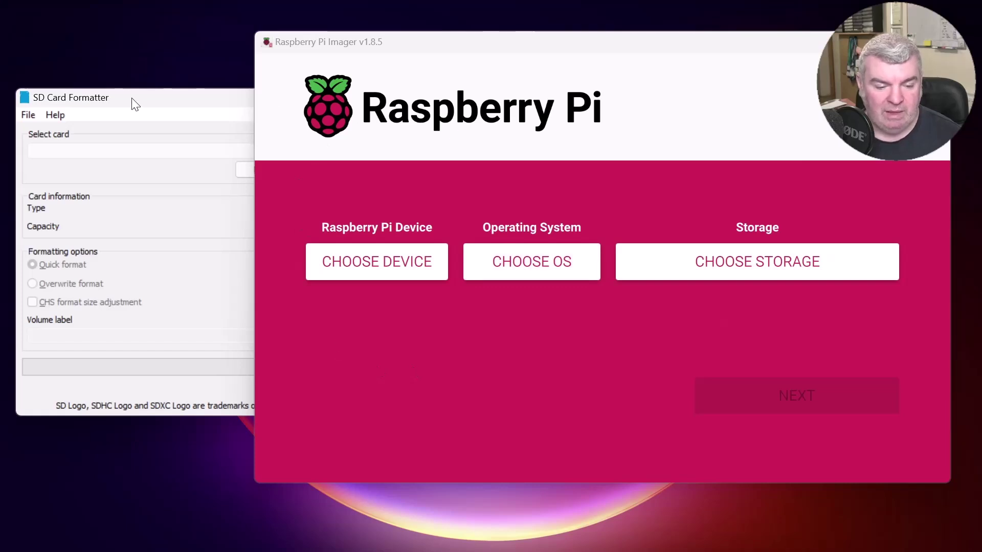
# Quick-format the 14.84 GB E:\ BOOTFS card in SD Card Formatter, confirming the erase.
pyautogui.click(134, 101)
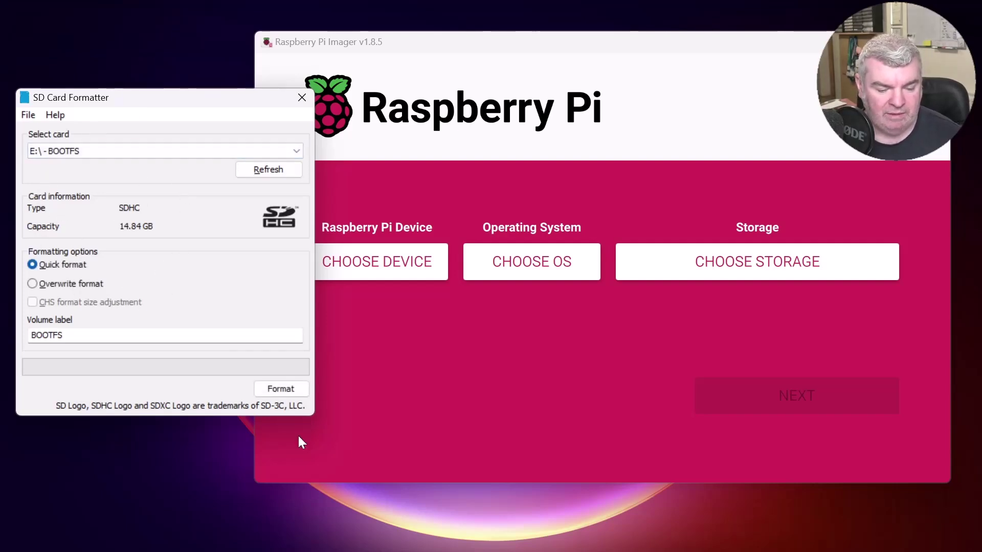
pyautogui.click(292, 389)
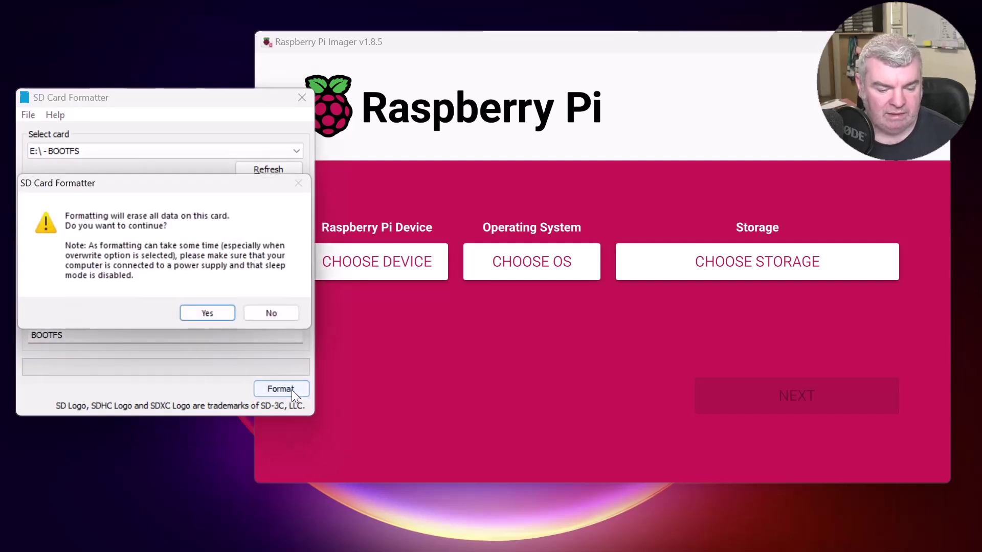
pyautogui.click(210, 314)
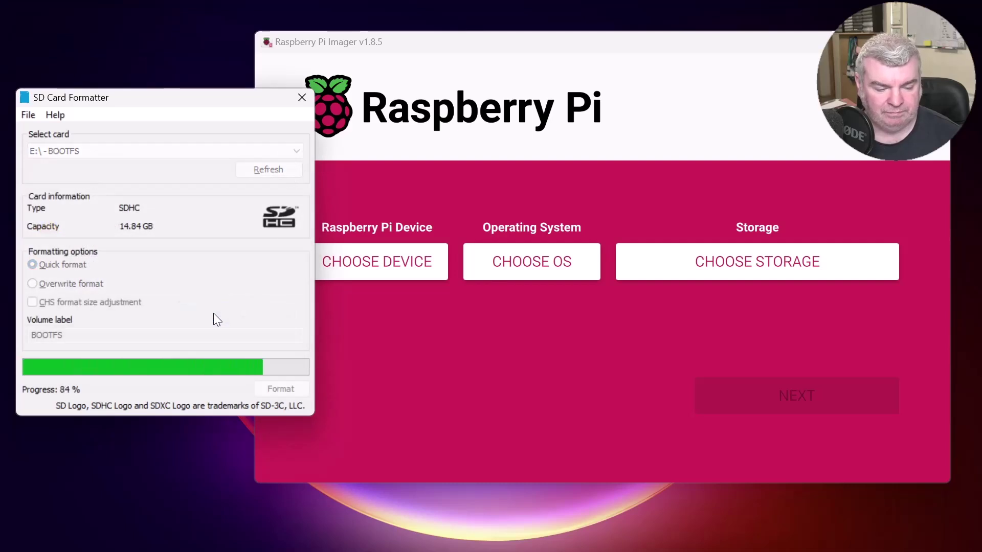
pyautogui.click(239, 320)
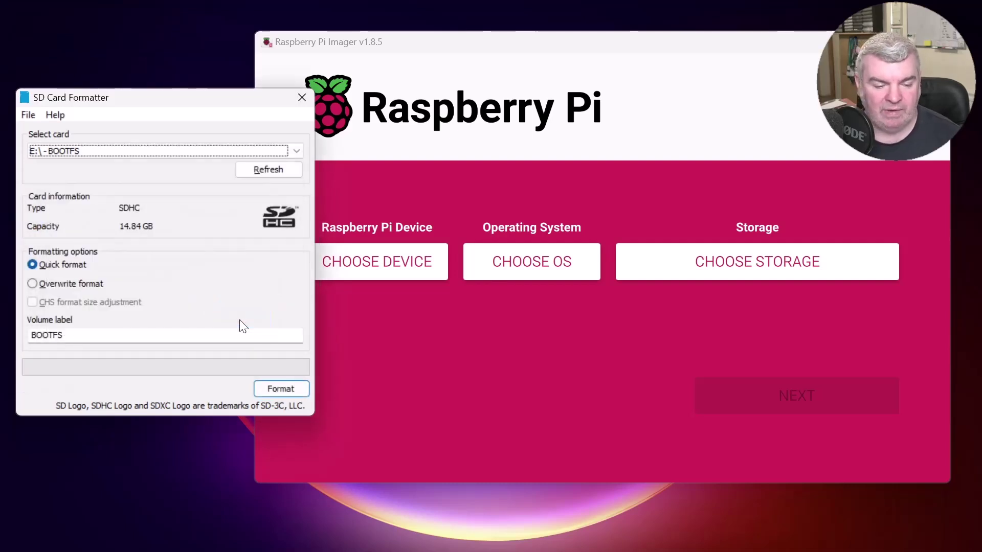
# Close SD Card Formatter, then pick Raspberry Pi 5, Raspberry Pi OS (64-bit) and the SDHC card in Imager.
pyautogui.click(302, 97)
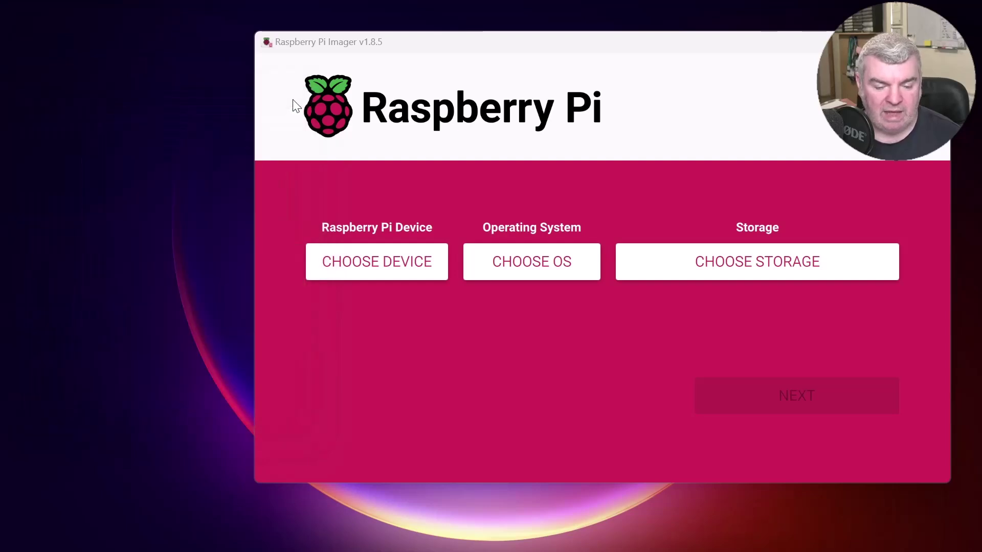
pyautogui.click(377, 256)
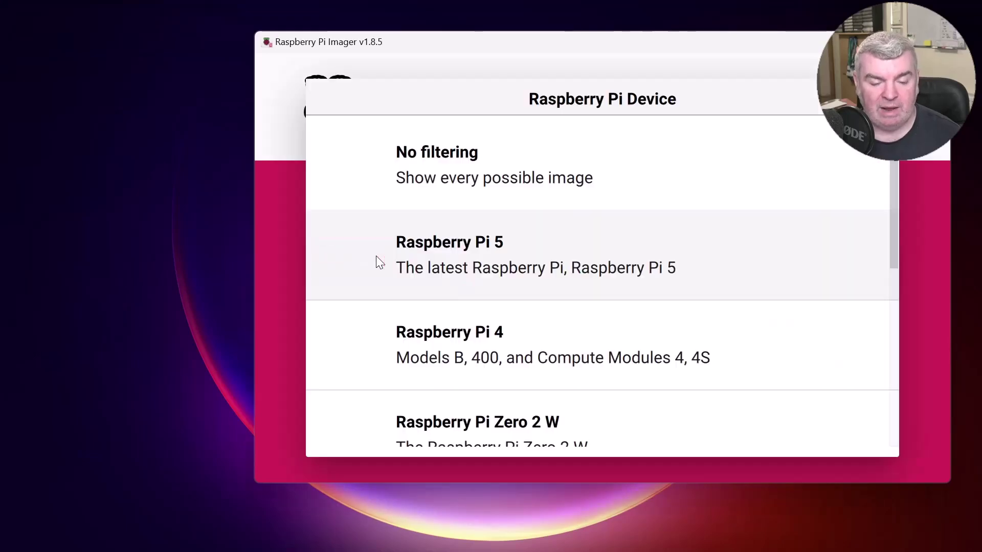
pyautogui.click(489, 260)
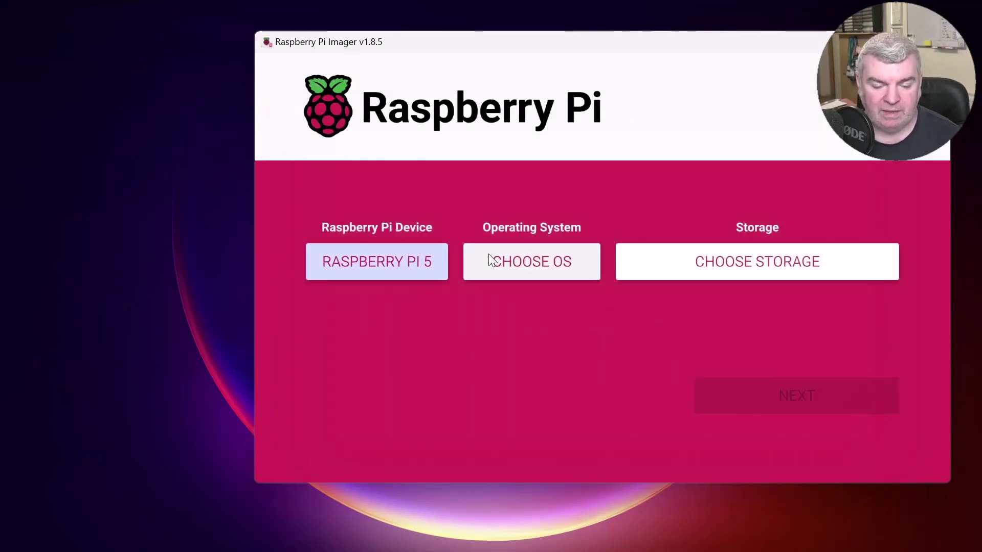
pyautogui.click(537, 258)
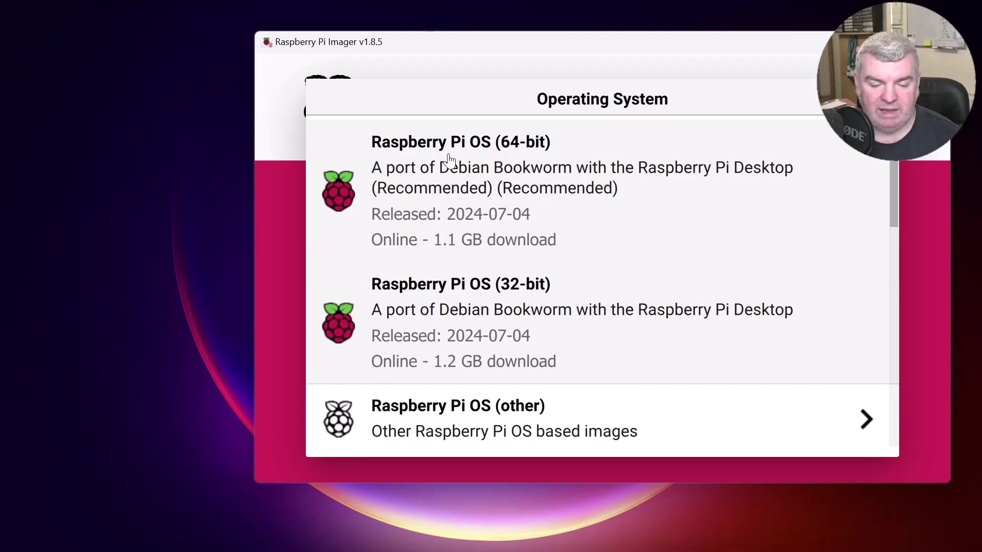
pyautogui.click(500, 192)
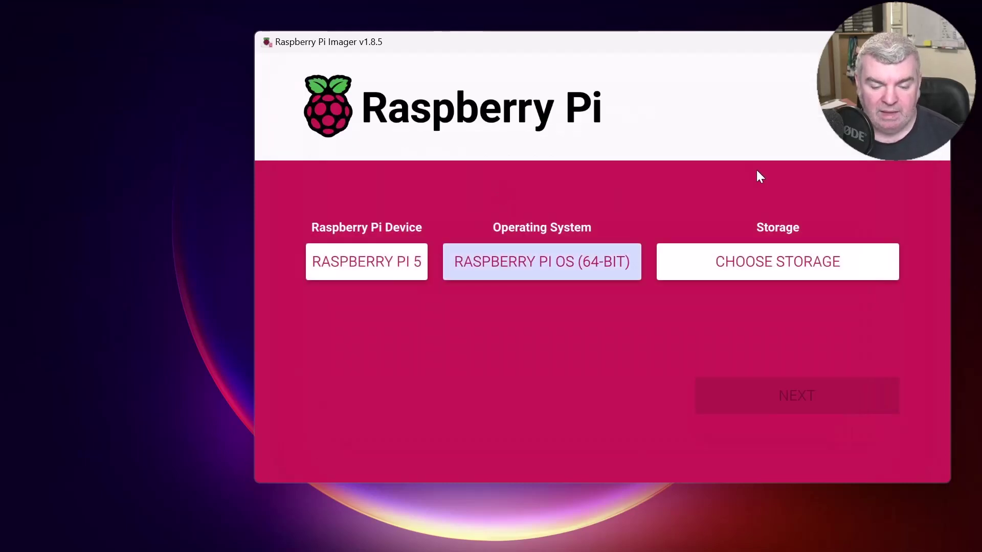
pyautogui.click(806, 259)
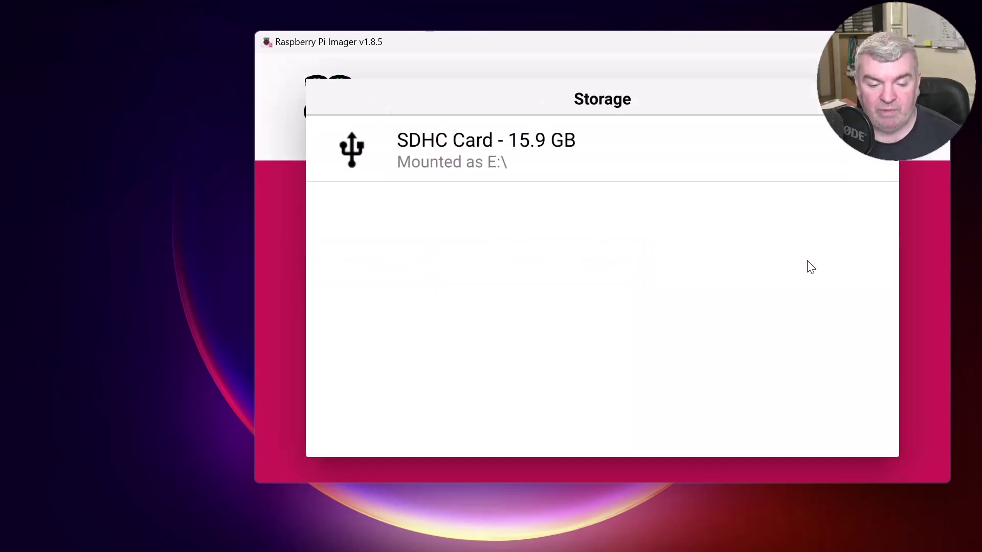
pyautogui.click(485, 162)
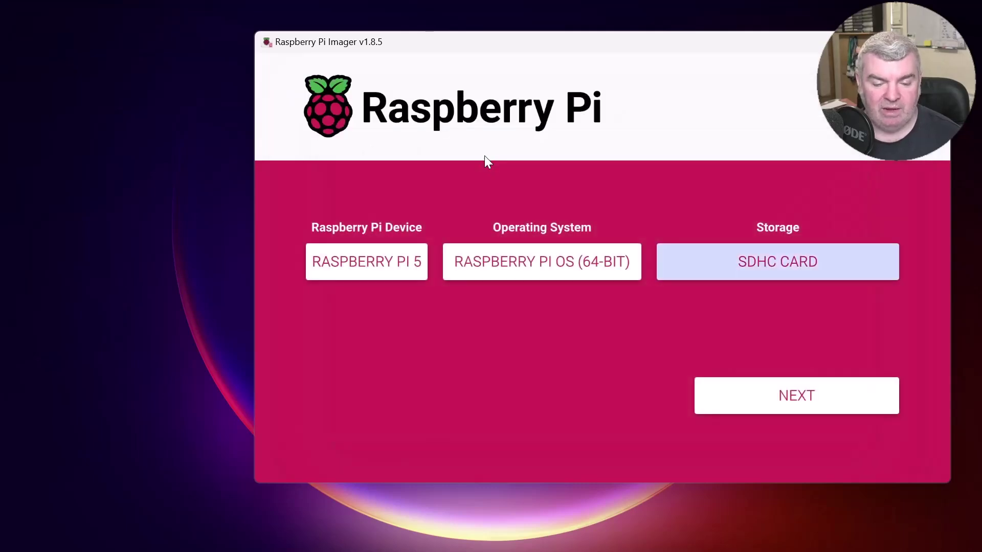
# Start the write without OS customisation, confirming the card will be erased.
pyautogui.click(768, 399)
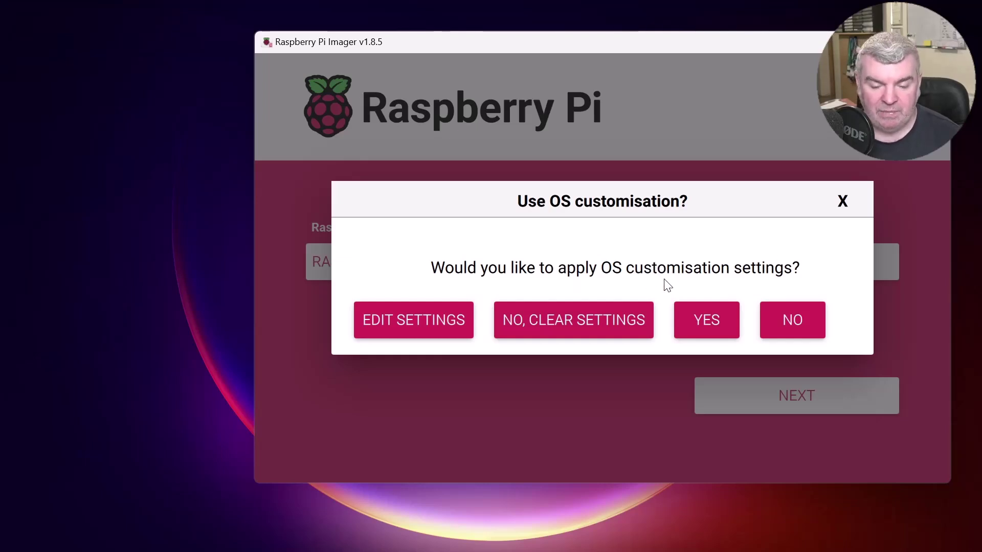
pyautogui.click(796, 320)
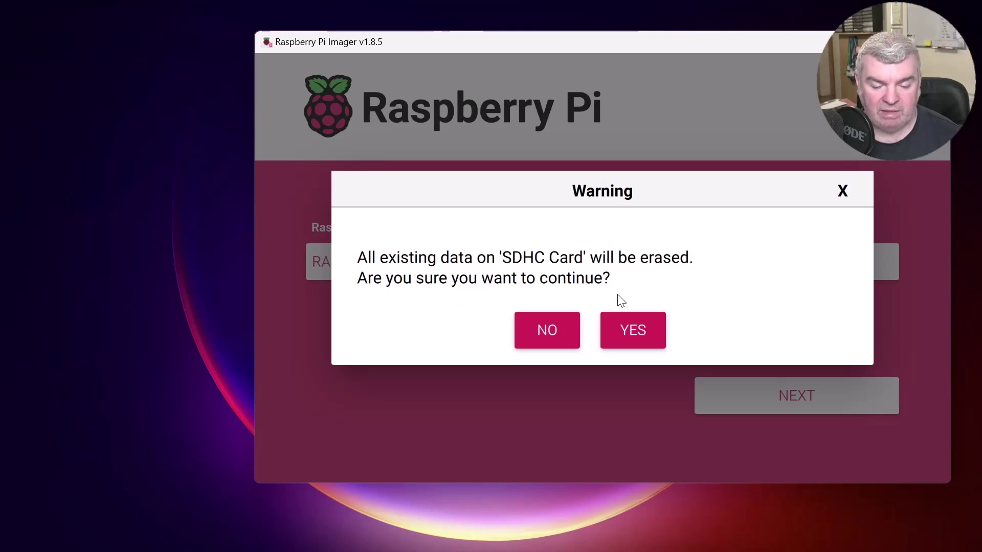
pyautogui.click(627, 327)
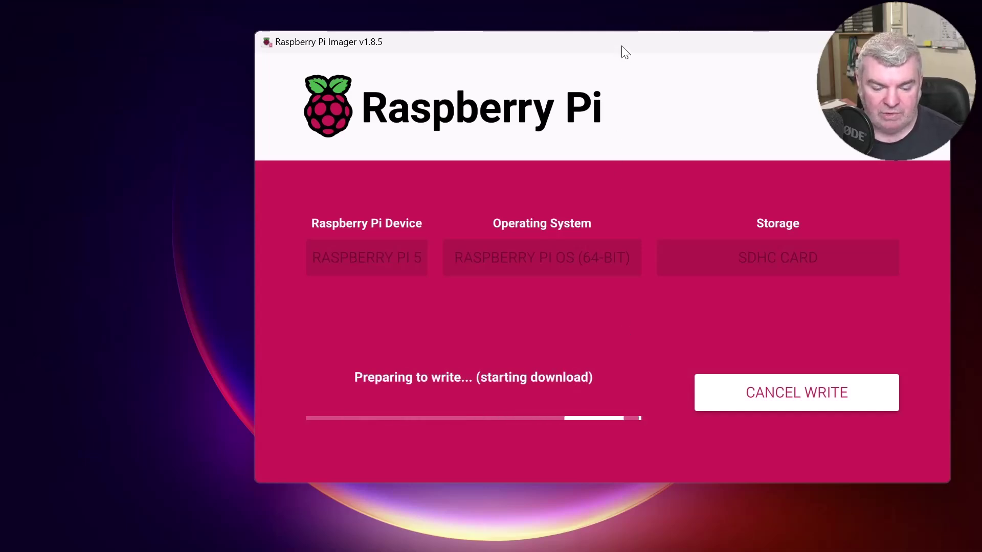
# Shift the Imager window slightly left while the image downloads and writes.
pyautogui.moveTo(625, 51); pyautogui.dragTo(576, 56)
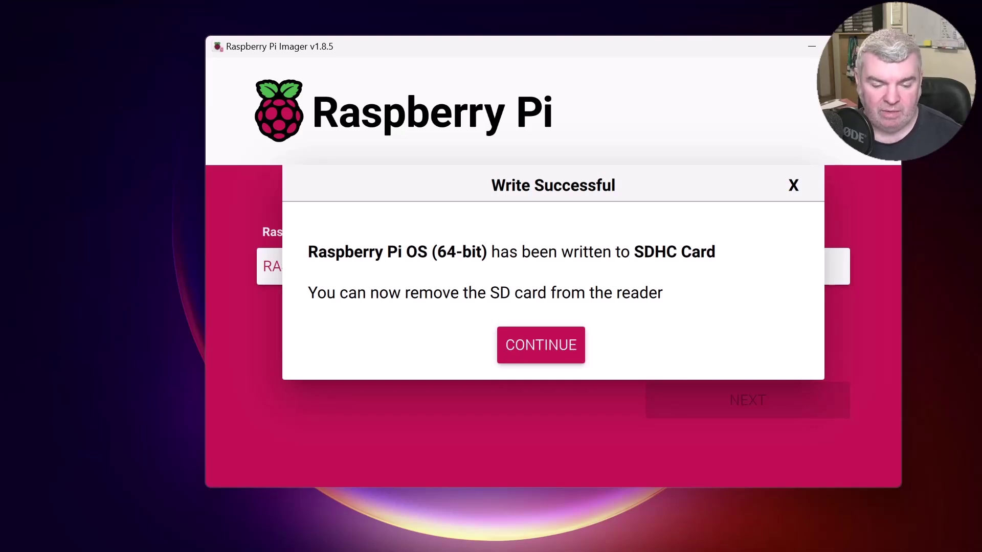
# Dismiss the Write Successful notice and quit Raspberry Pi Imager with Alt+F4.
pyautogui.click(552, 345)
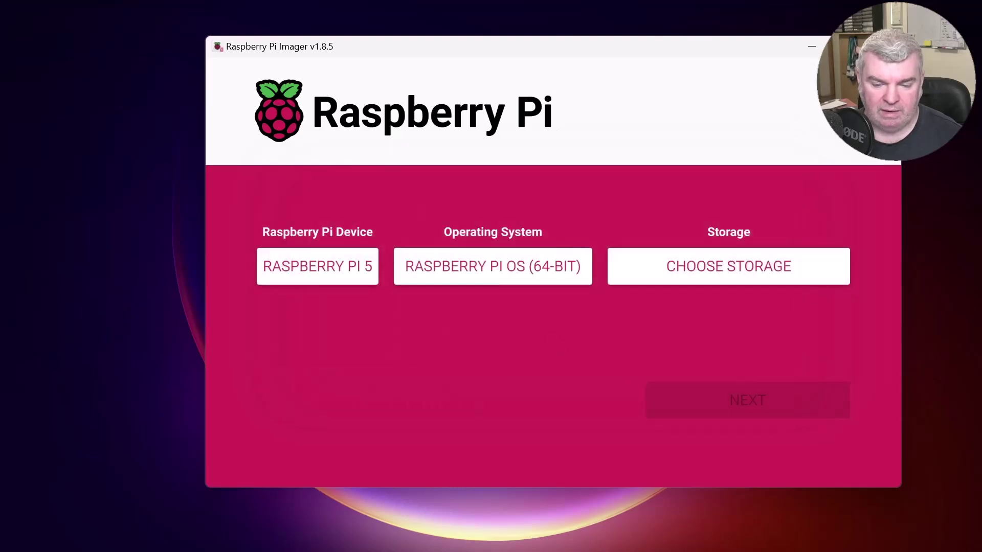
pyautogui.hotkey('alt', 'F4')
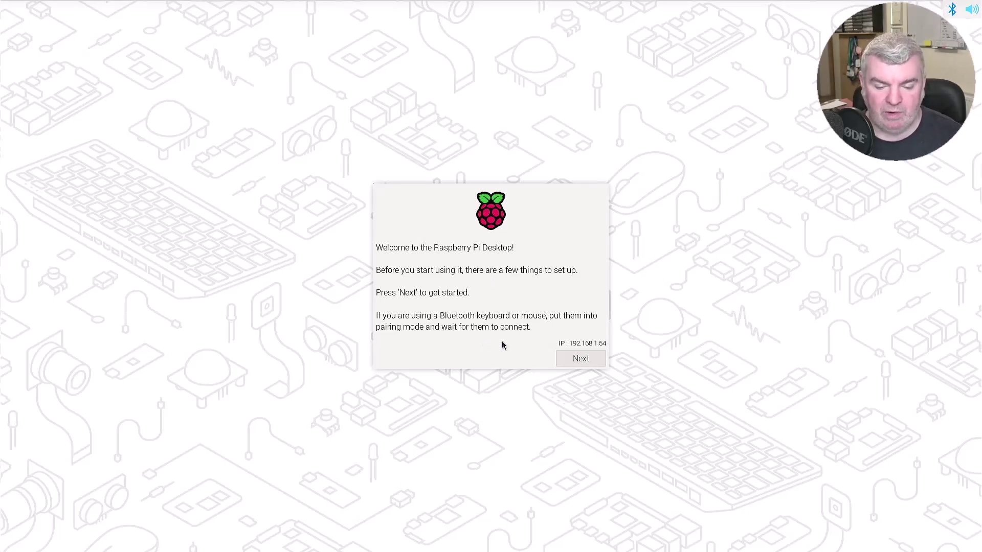
# Keep United Kingdom location settings, create the user account despite the warning, and join the chosen Wi-Fi network.
pyautogui.click(576, 361)
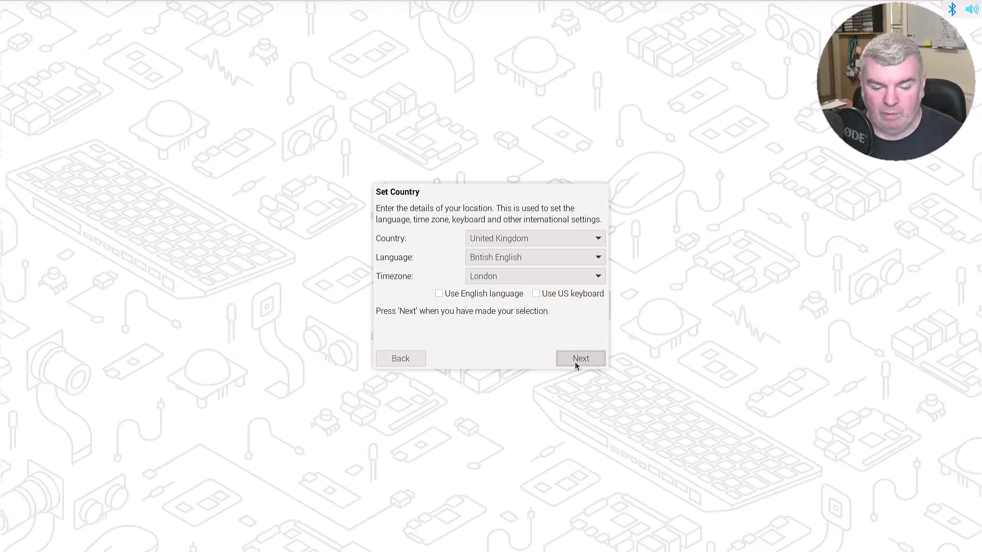
pyautogui.click(575, 360)
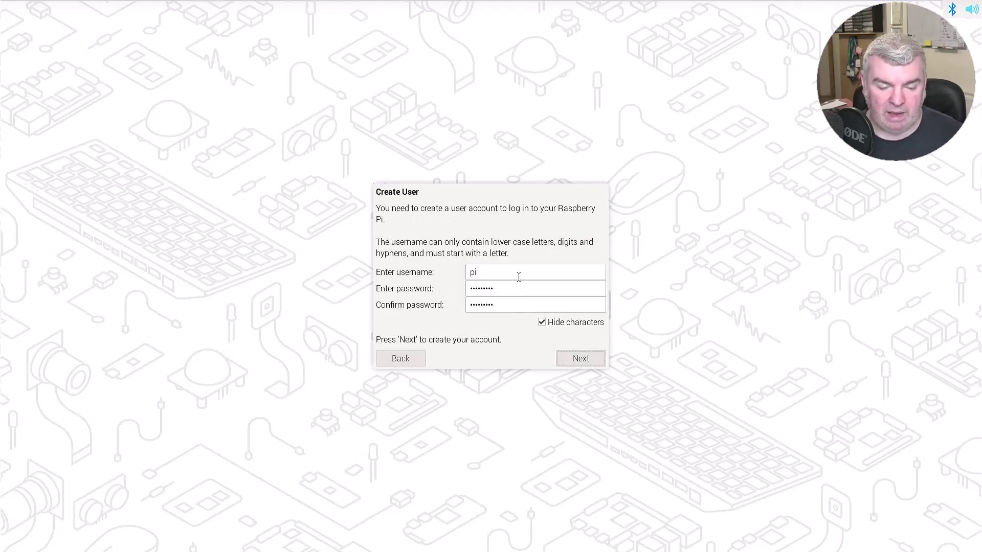
pyautogui.click(581, 359)
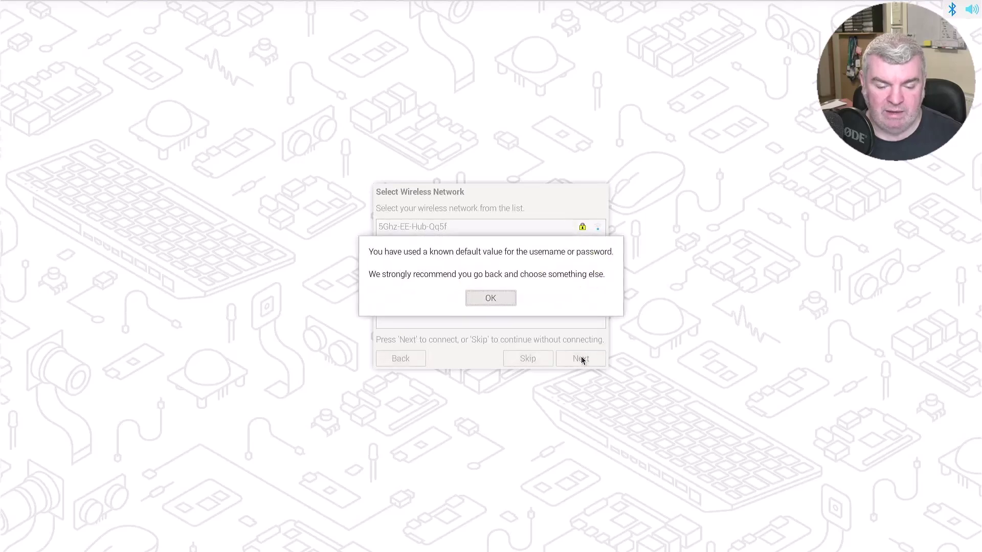
pyautogui.click(492, 299)
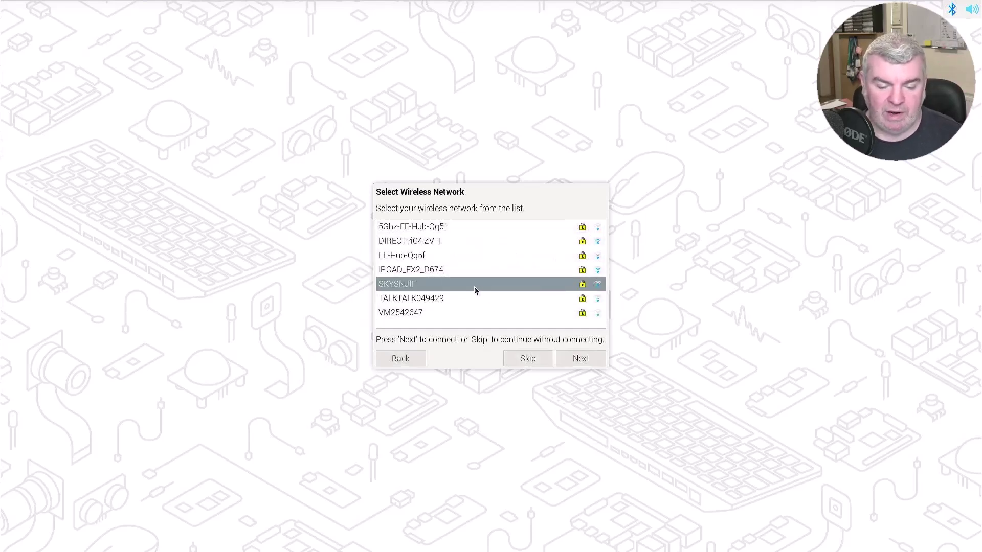
pyautogui.click(583, 361)
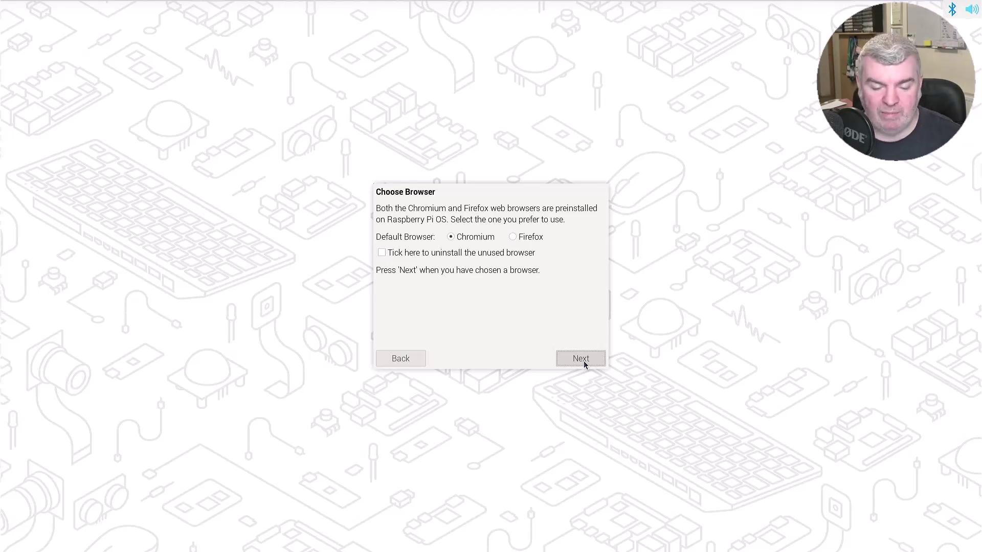
# Keep Chromium as the default browser and enable Raspberry Pi Connect.
pyautogui.click(584, 361)
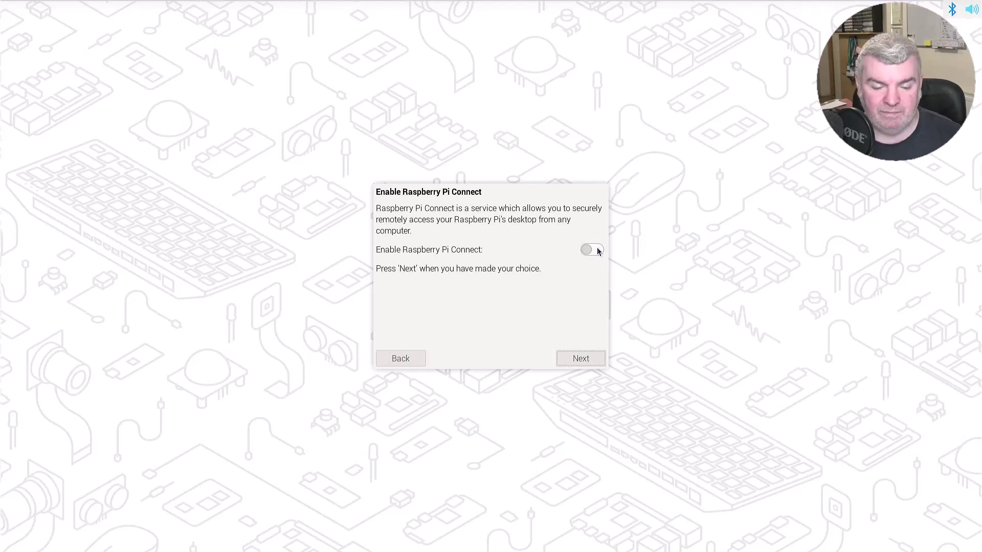
pyautogui.click(597, 250)
pyautogui.click(581, 358)
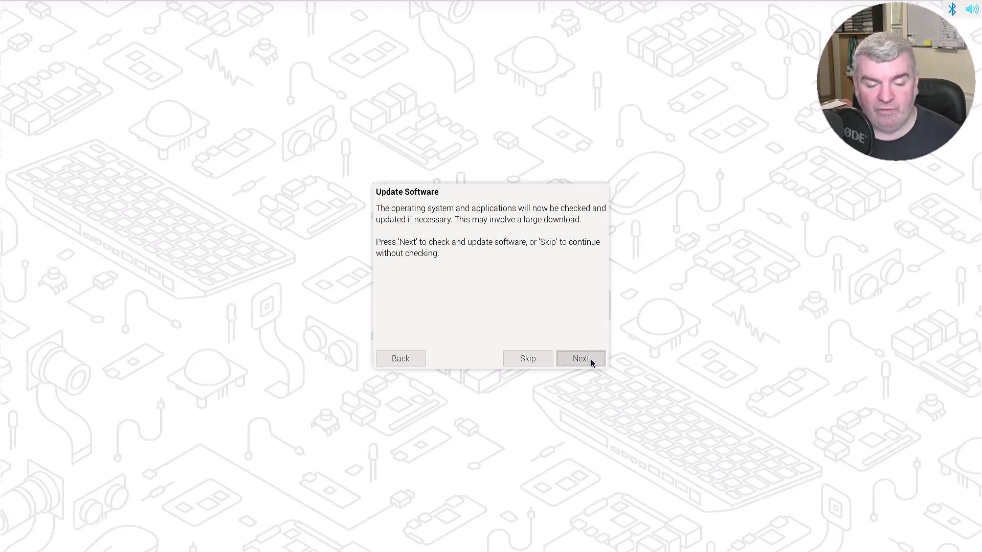
# Check for updates, accept 'System is up to date', and restart the Pi into the desktop.
pyautogui.click(591, 361)
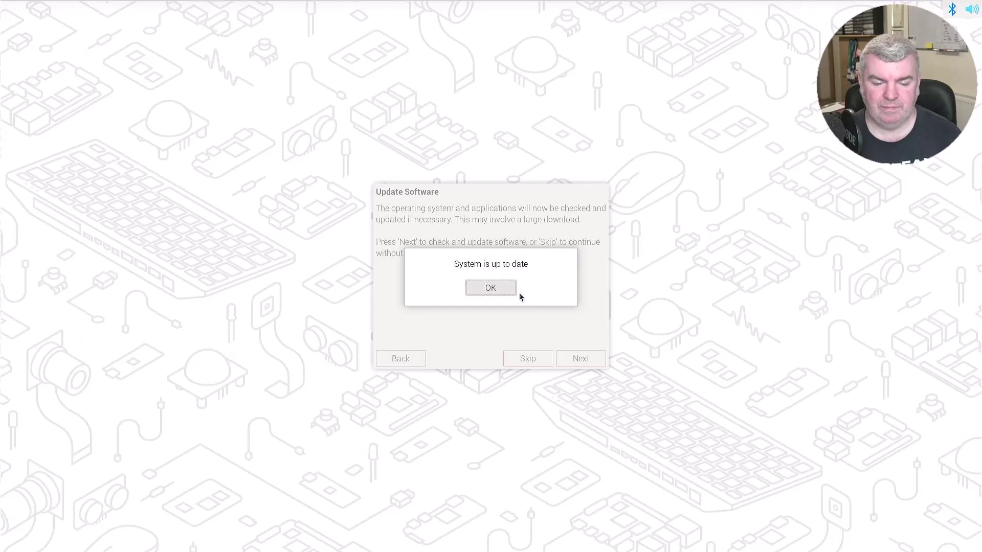
pyautogui.click(501, 291)
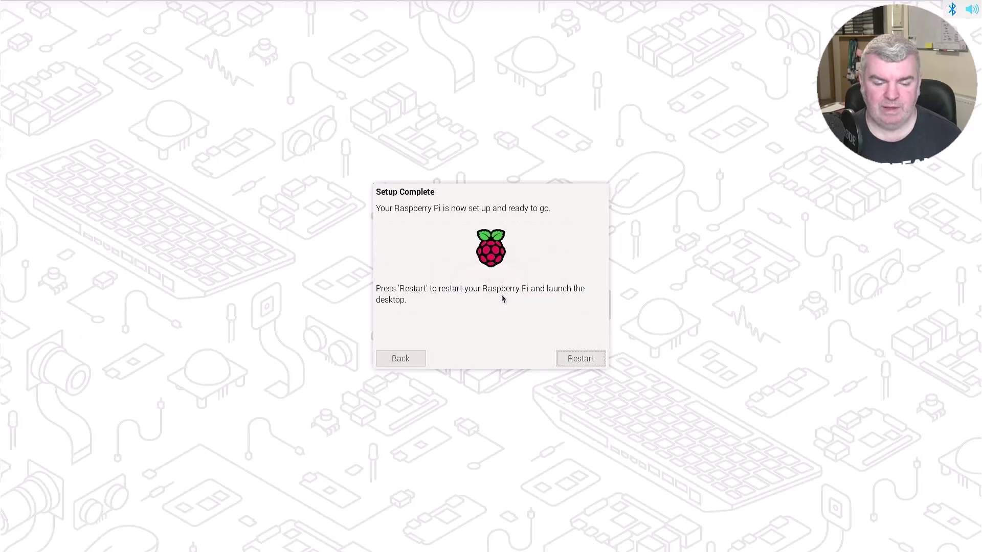
pyautogui.click(576, 358)
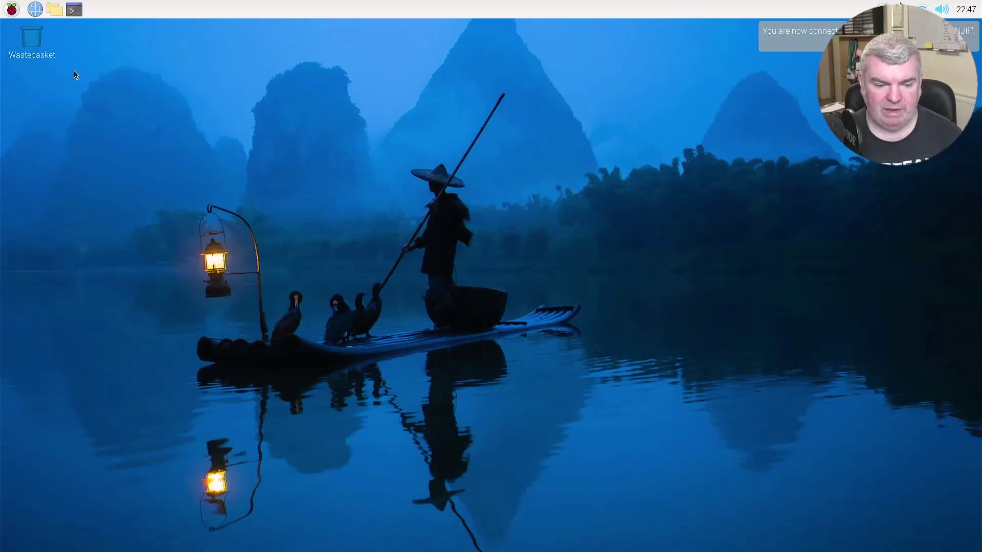
pyautogui.click(6, 15)
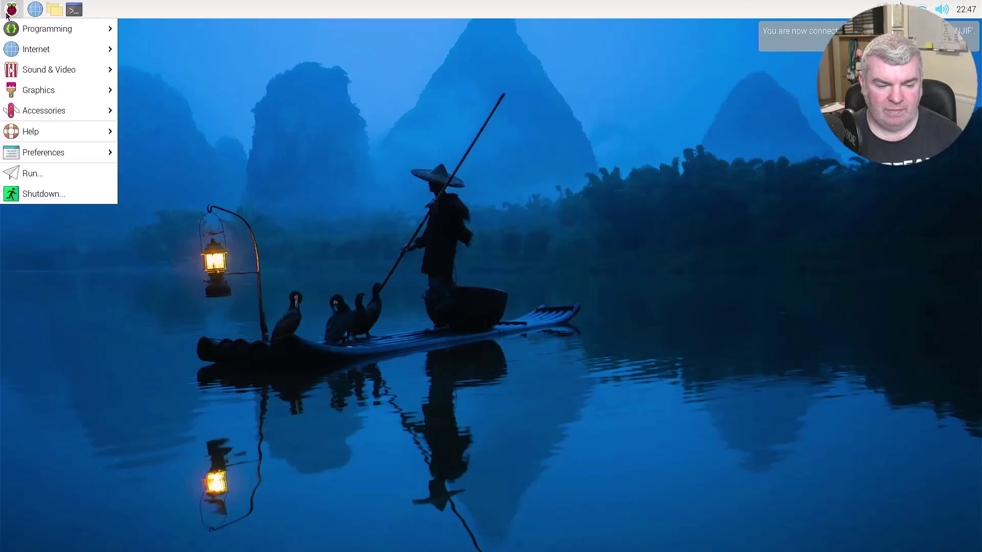
pyautogui.moveTo(60, 152)
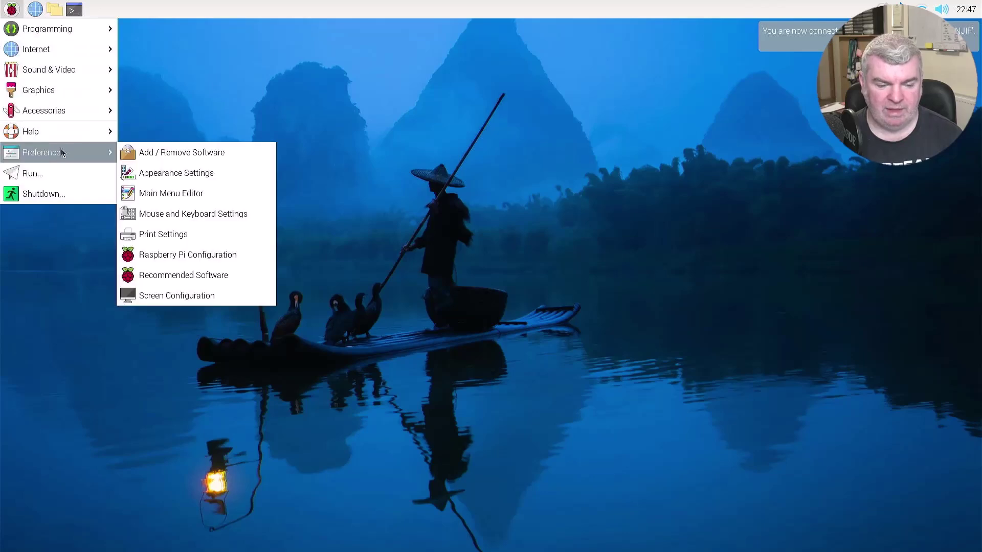
pyautogui.click(275, 96)
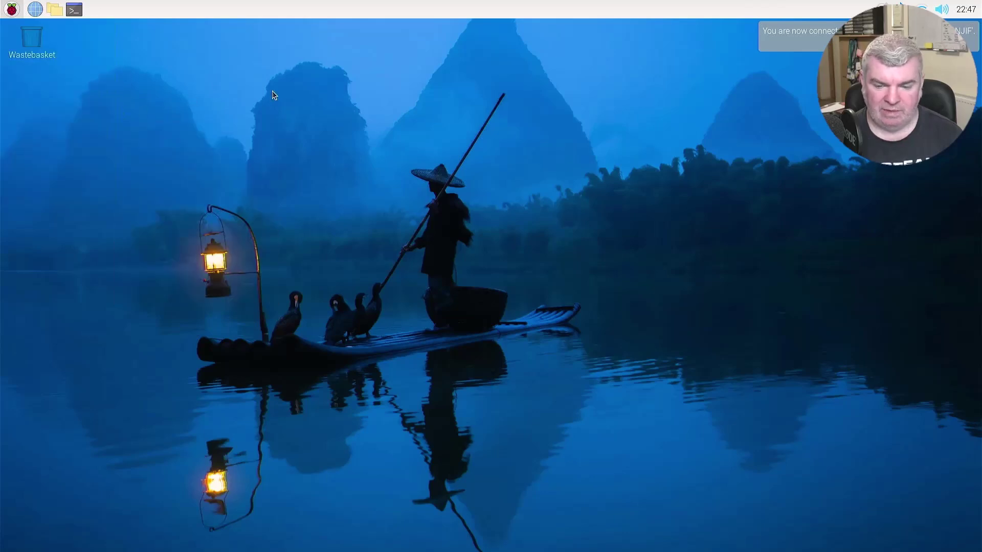